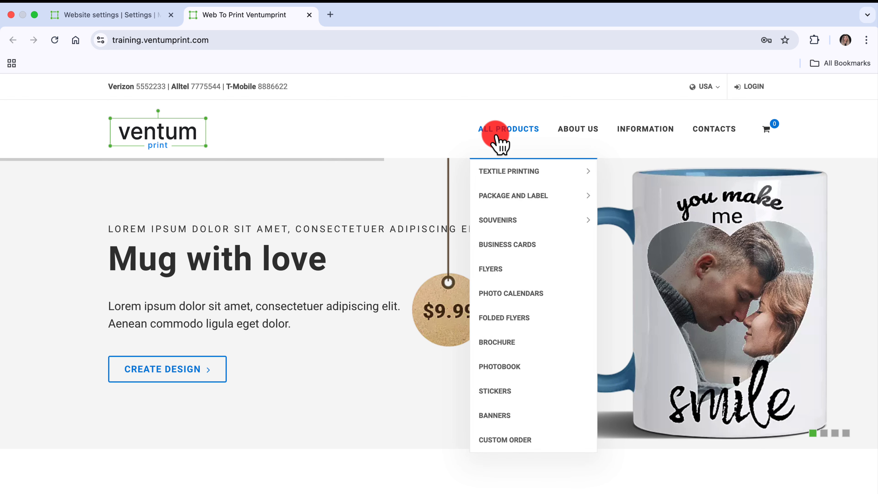
Open the Business cards product page and review its cost calculator and the available ordering methods
click(508, 255)
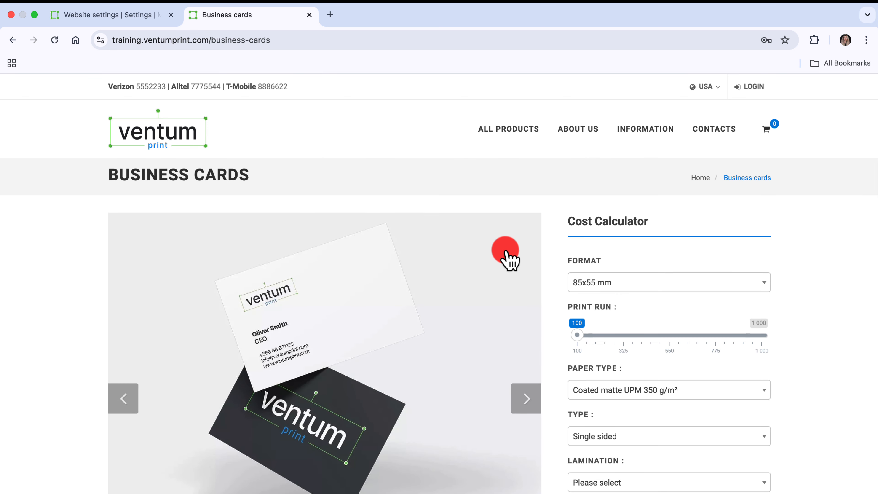
scroll(508, 259, down, 5)
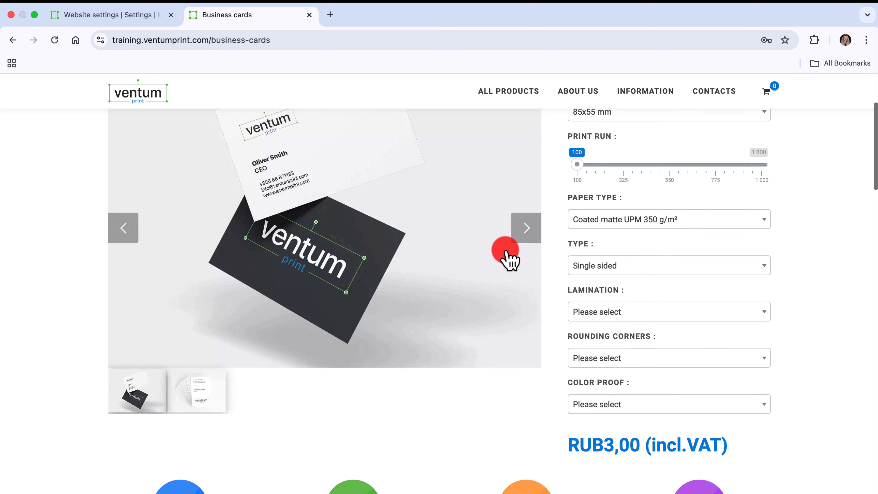
scroll(507, 256, down, 4)
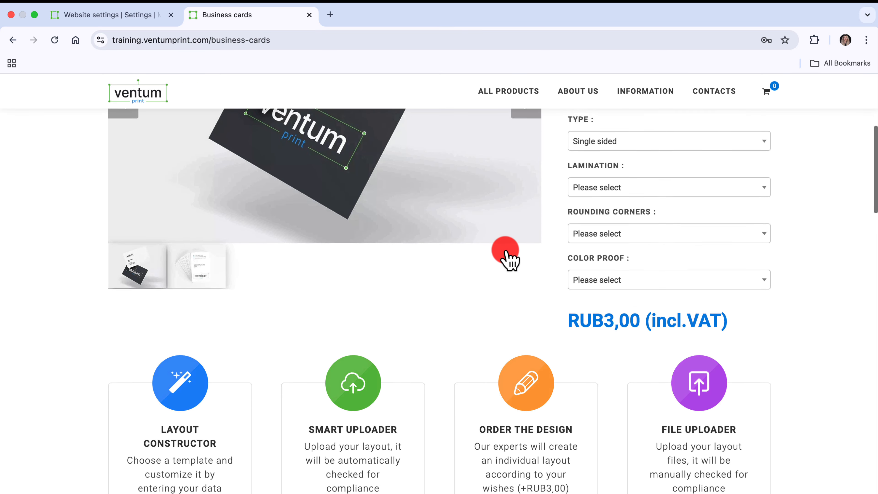
scroll(507, 256, down, 5)
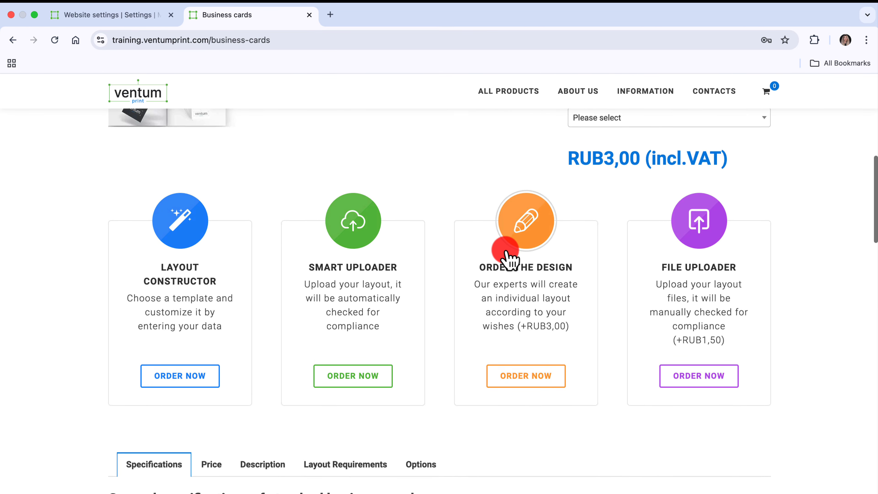
scroll(506, 251, up, 1)
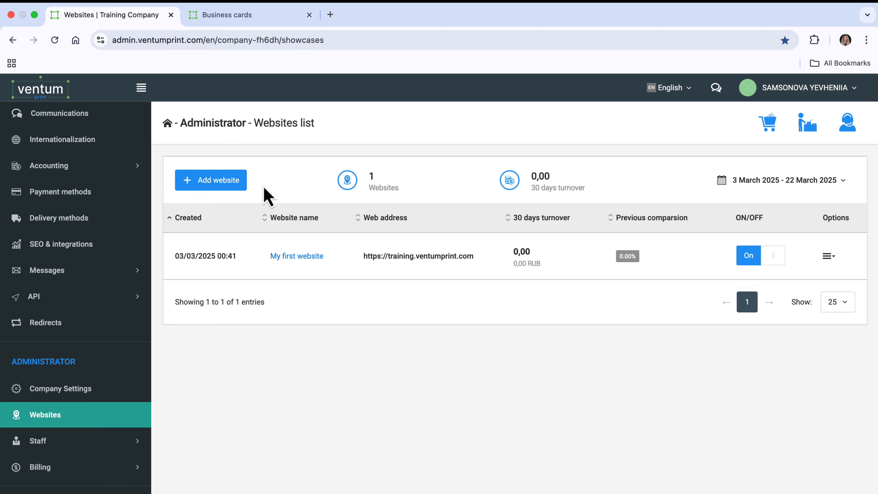
Start a new website entry named My second website with the web address second.ventumprint.com
click(244, 184)
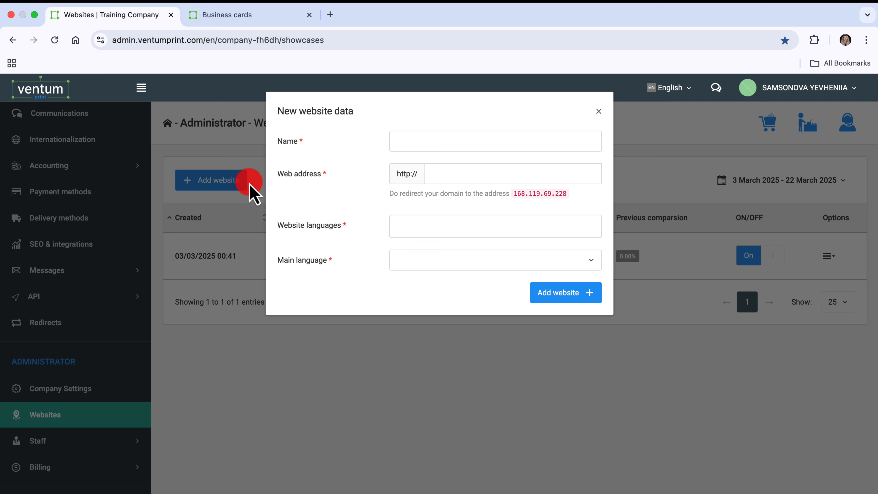
click(410, 148)
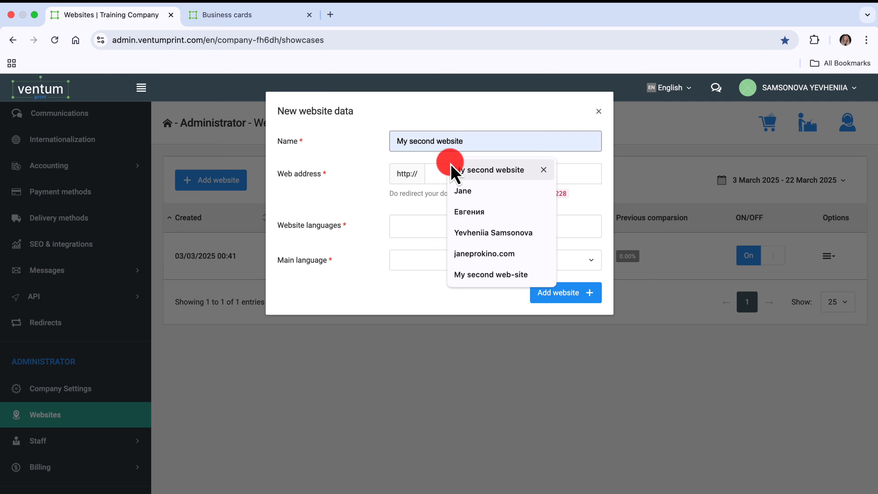
click(475, 173)
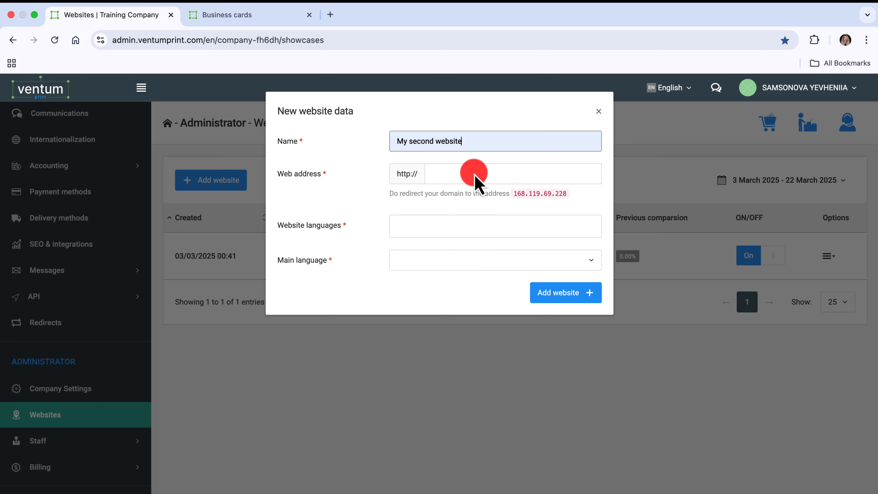
click(500, 204)
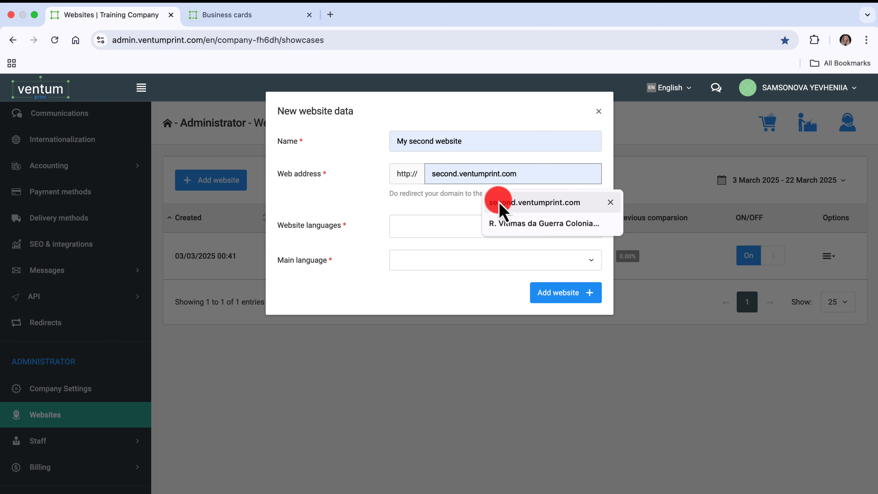
click(500, 204)
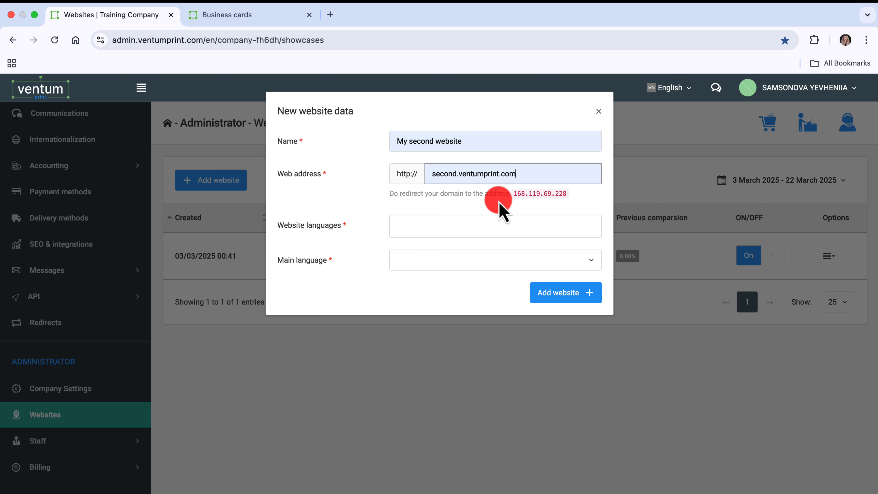
Choose English and Polski as website languages, make English the main language, and add the website
click(446, 228)
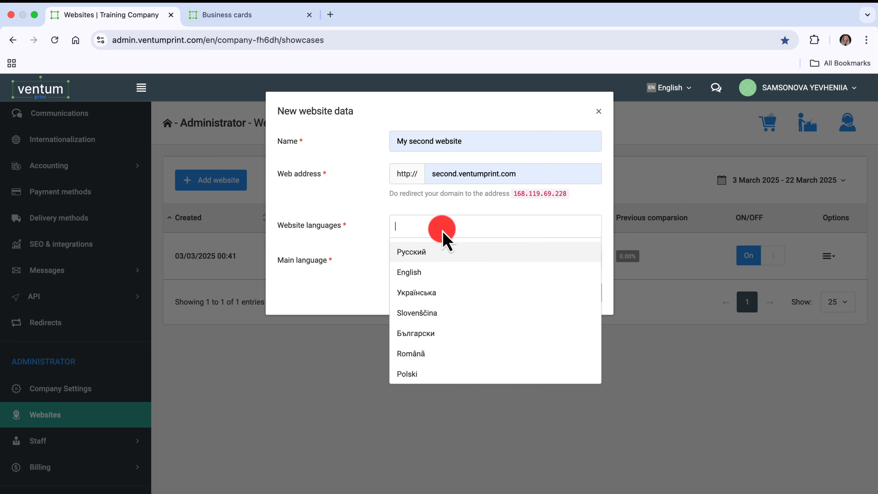
click(441, 272)
click(456, 227)
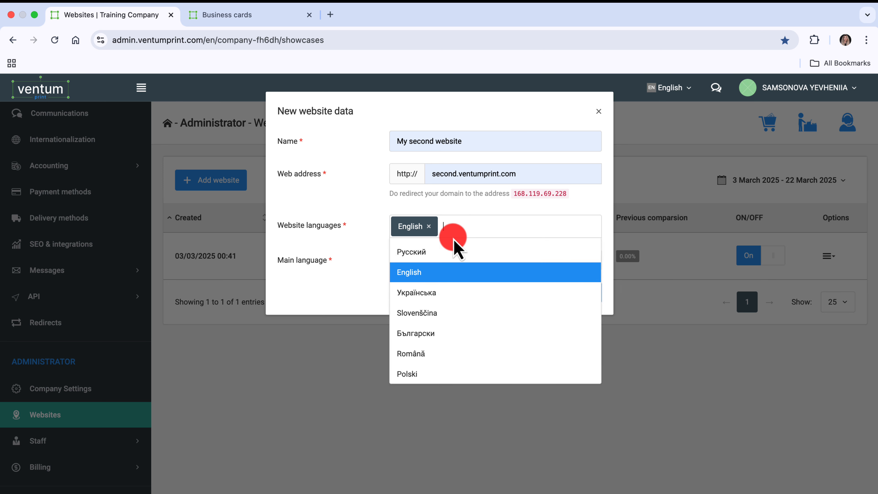
click(451, 372)
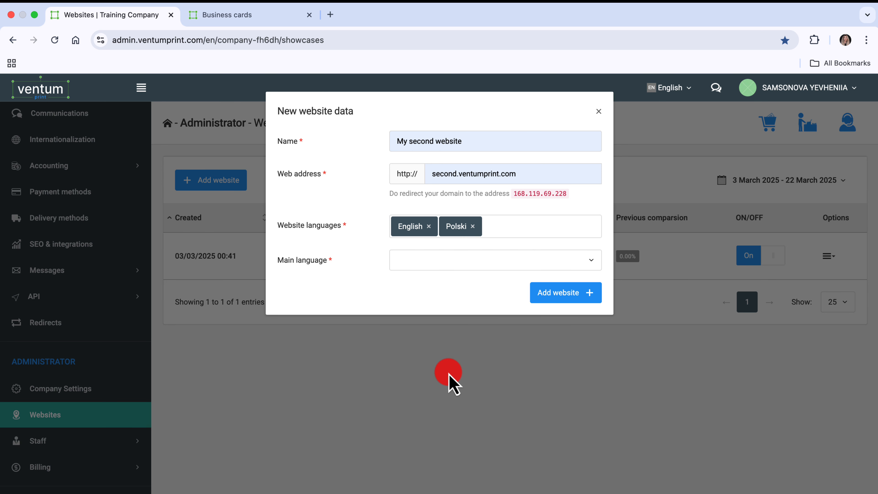
click(441, 267)
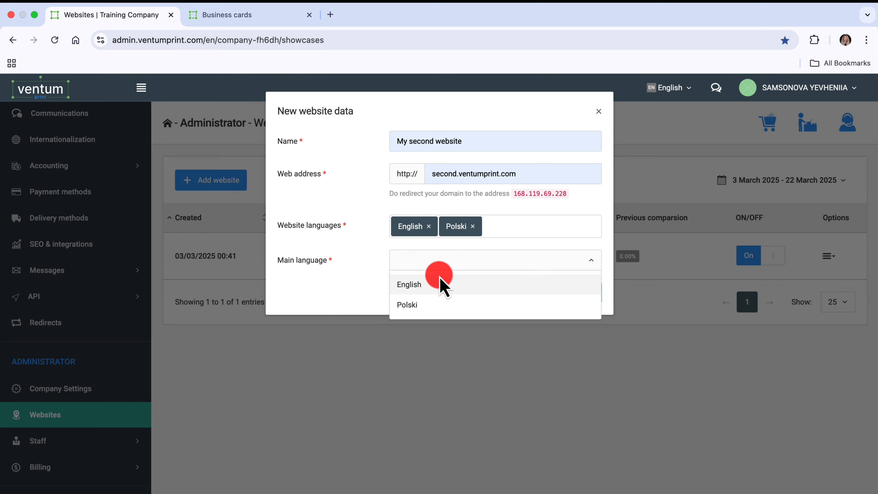
click(438, 284)
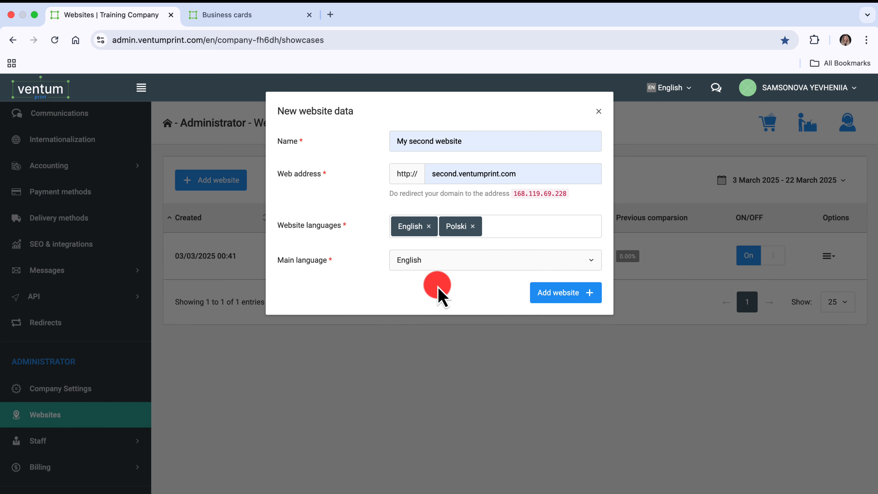
click(551, 294)
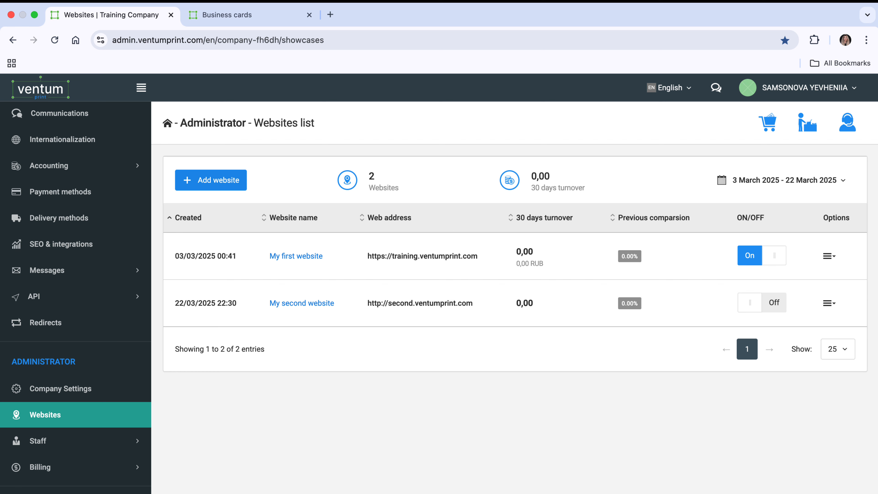
Open the product list and switch the active site to My second website
click(97, 237)
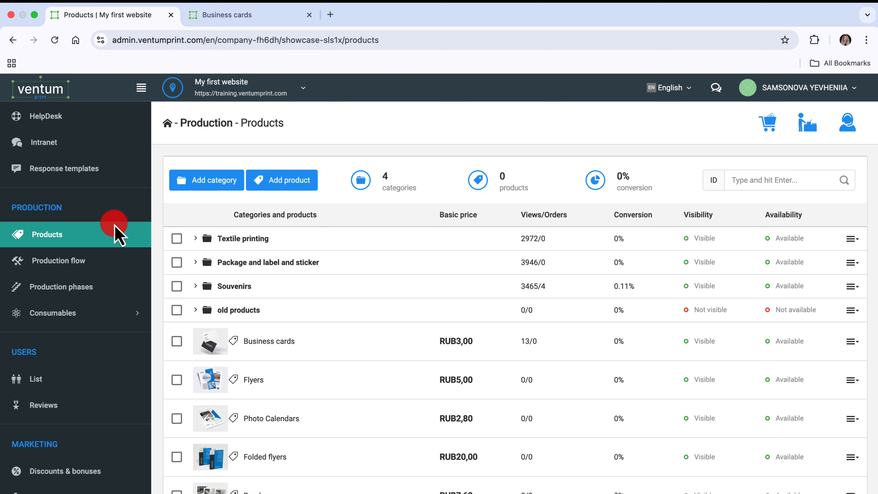
click(304, 89)
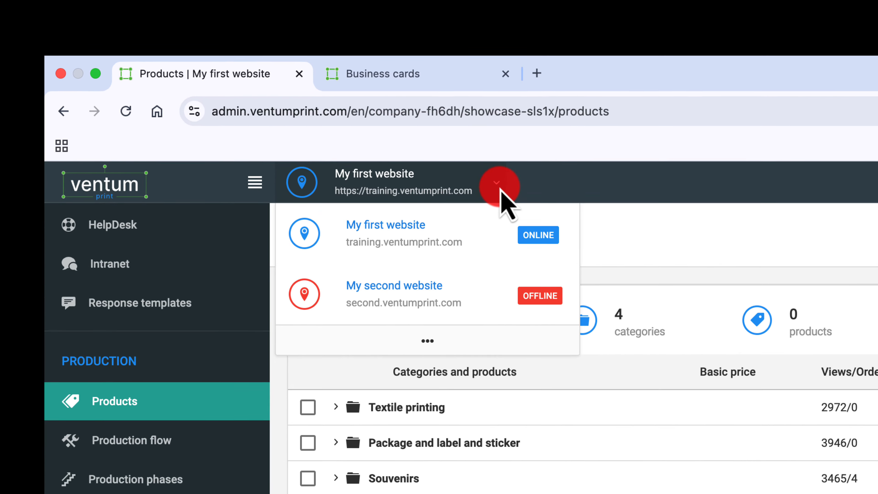
click(175, 172)
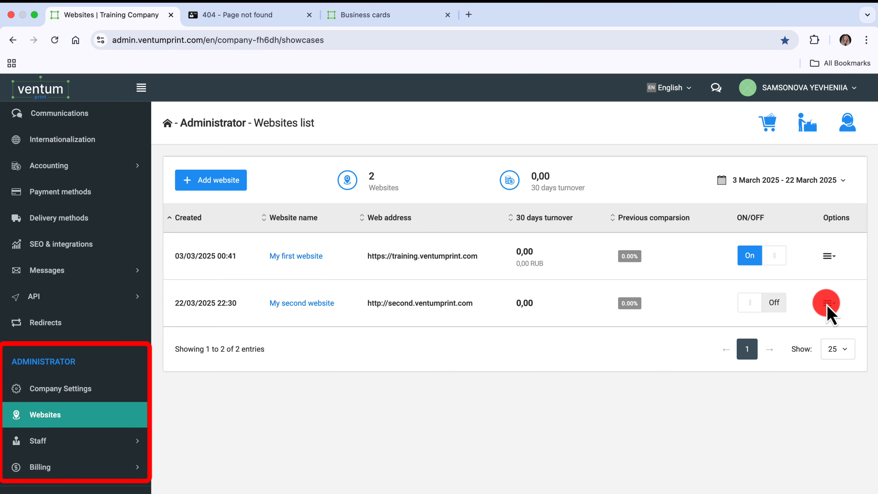
Open the general website settings for My second website
click(828, 304)
click(826, 261)
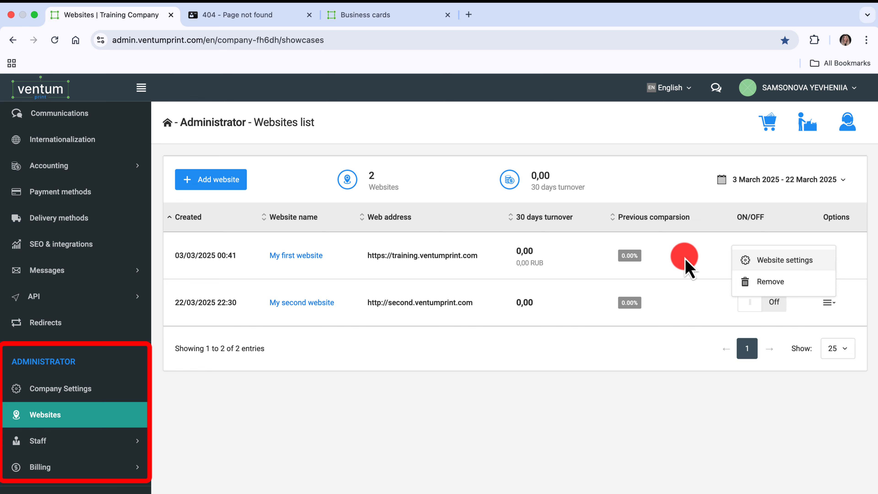
scroll(94, 235, up, 5)
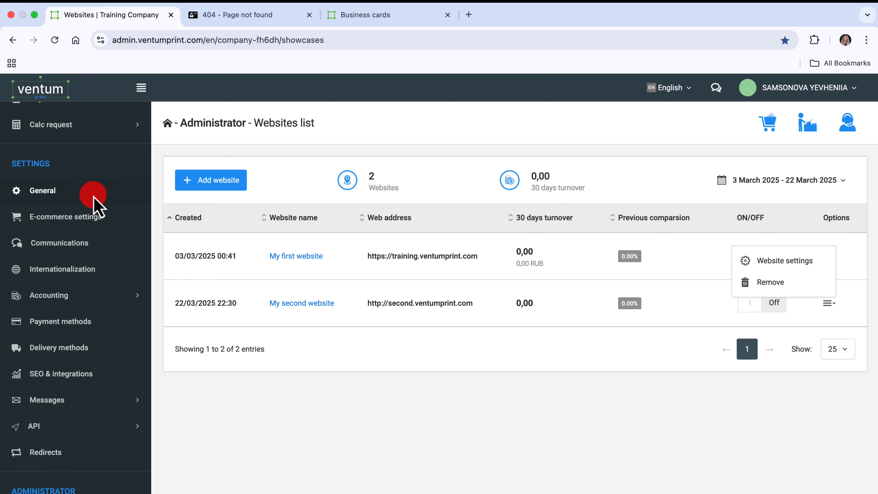
click(93, 194)
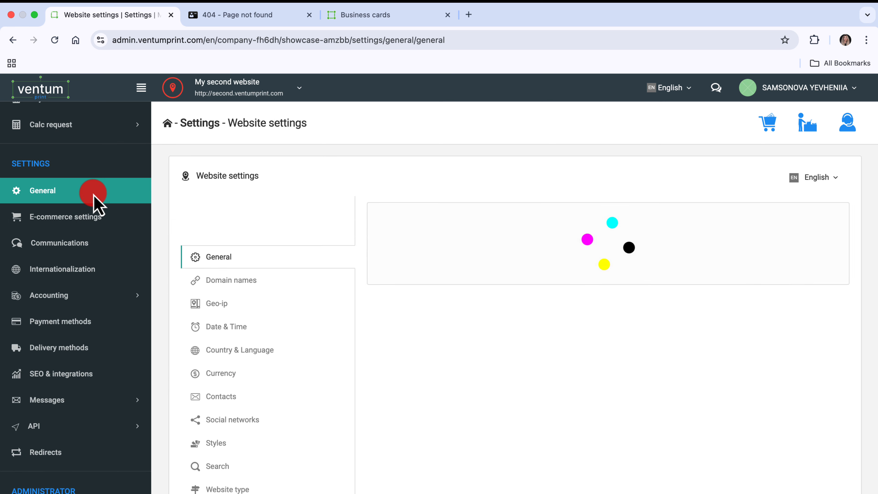
click(299, 91)
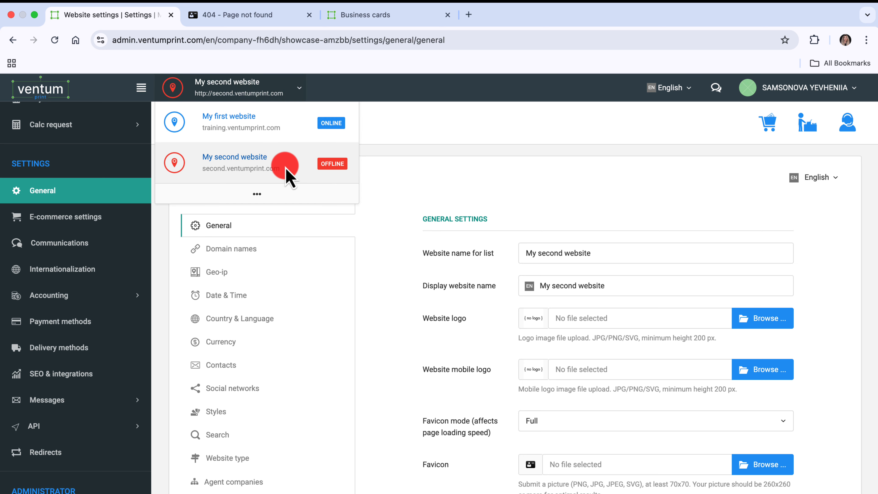
click(290, 160)
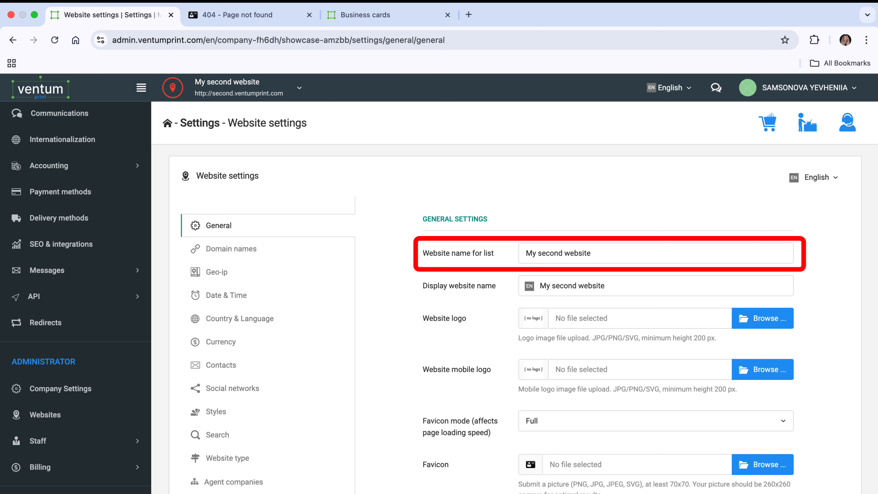
Re-enter the English display website name as My second website
triple_click(541, 292)
key(BackSpace)
text(My sec)
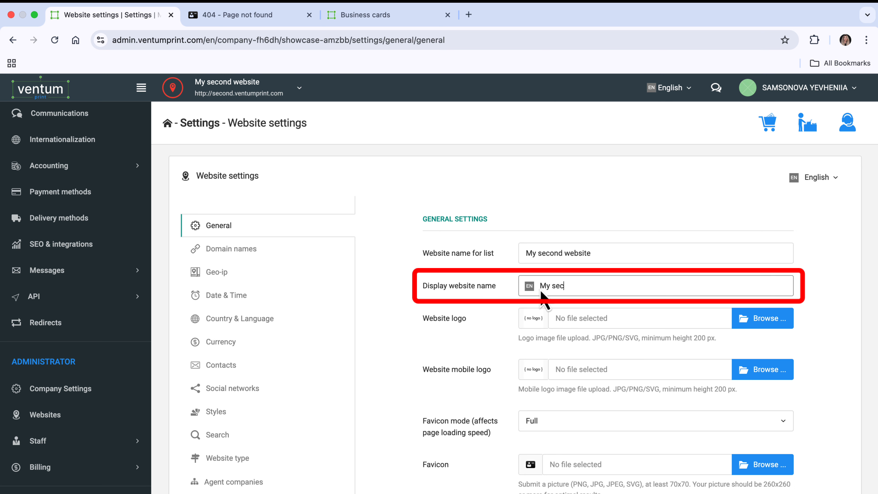
text(ond website)
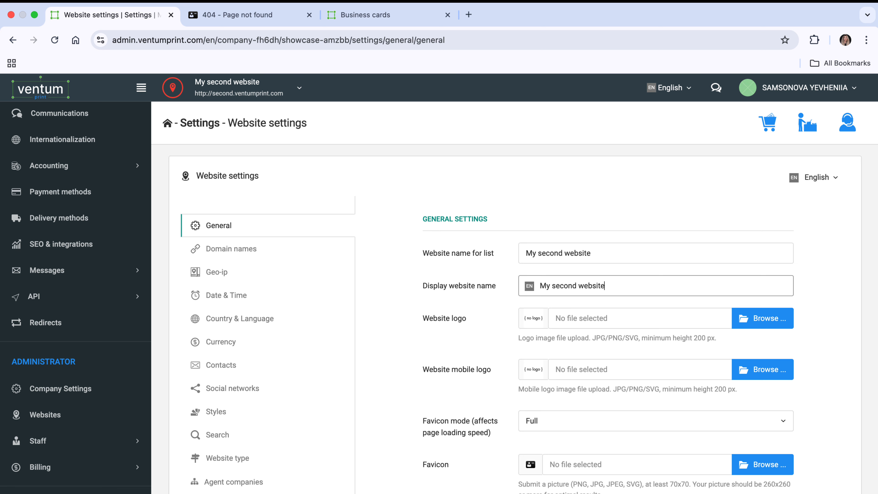
Switch the settings language to Polski and set the display website name to Moja druga witryna internetowa
click(816, 180)
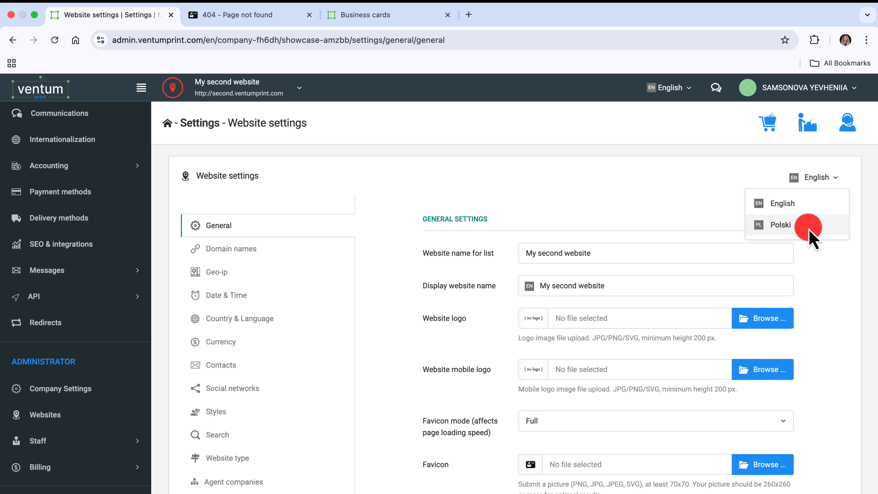
click(795, 225)
click(627, 281)
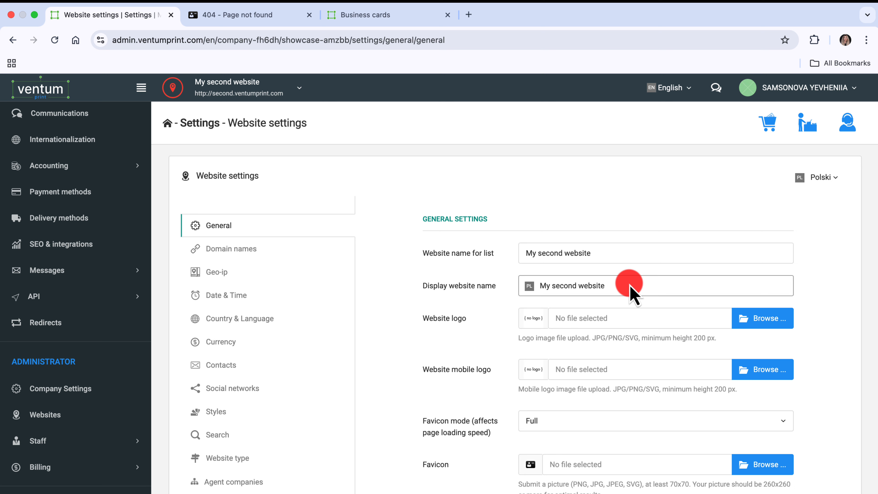
key(BackSpace)
key(BackSpace)
key(BackSpace)
key(BackSpace)
key(BackSpace)
key(BackSpace)
key(BackSpace)
key(BackSpace)
key(BackSpace)
key(BackSpace)
key(BackSpace)
key(BackSpace)
key(BackSpace)
key(BackSpace)
key(BackSpace)
key(BackSpace)
key(BackSpace)
text(Moja druga witryna internetowa)
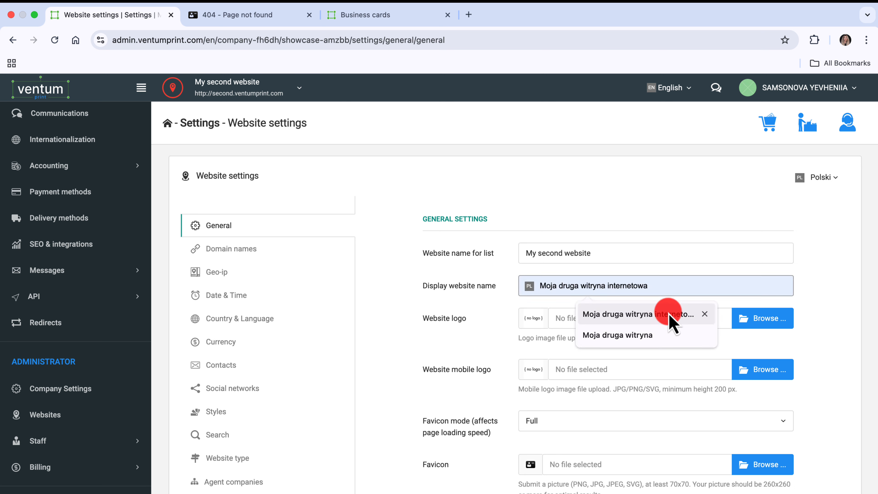
click(668, 313)
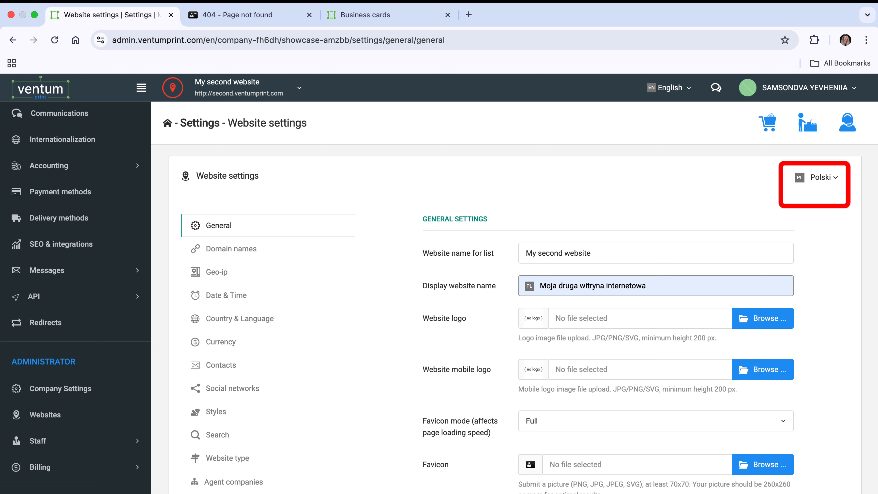
Upload the 260×260 logo illustration PNG from the newnew folder as the website logo
scroll(760, 162, down, 5)
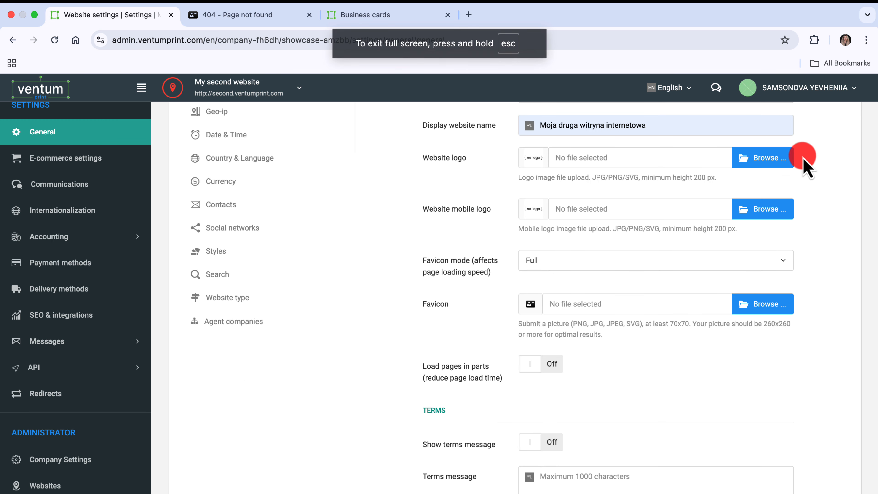
click(778, 157)
click(475, 280)
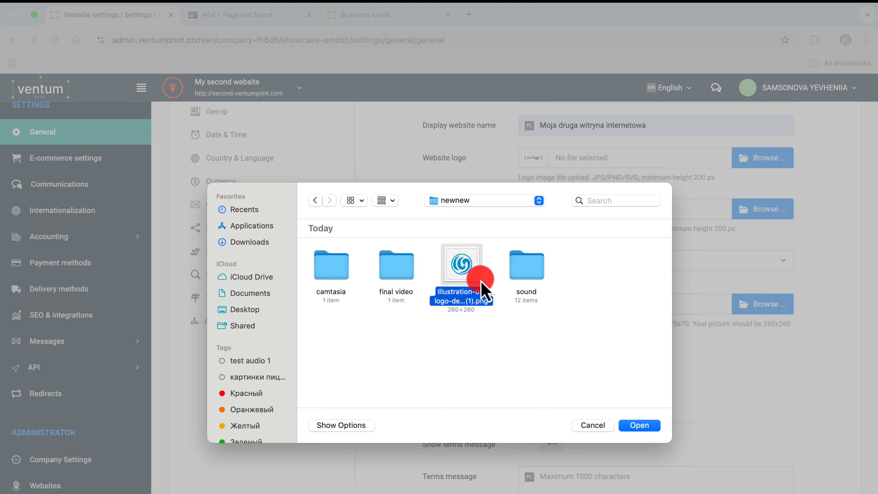
click(639, 425)
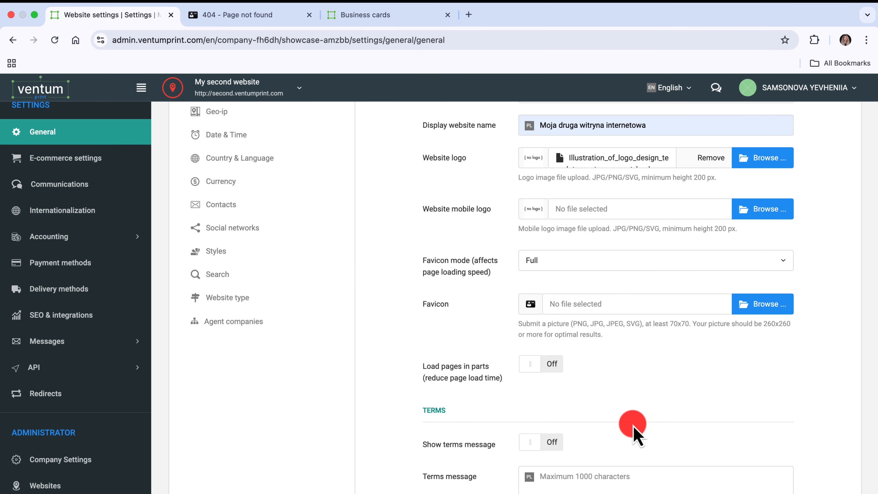
Upload the 260×260 logo illustration PNG from the newnew folder as the website mobile logo
click(758, 211)
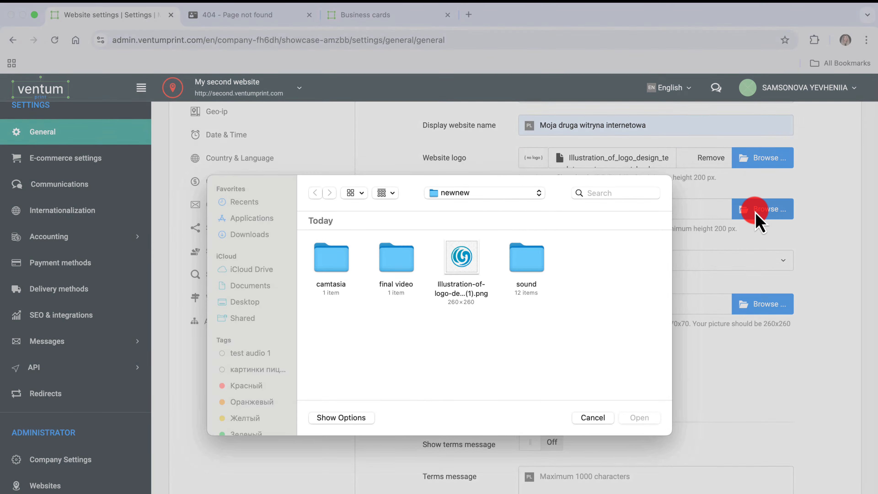
click(477, 277)
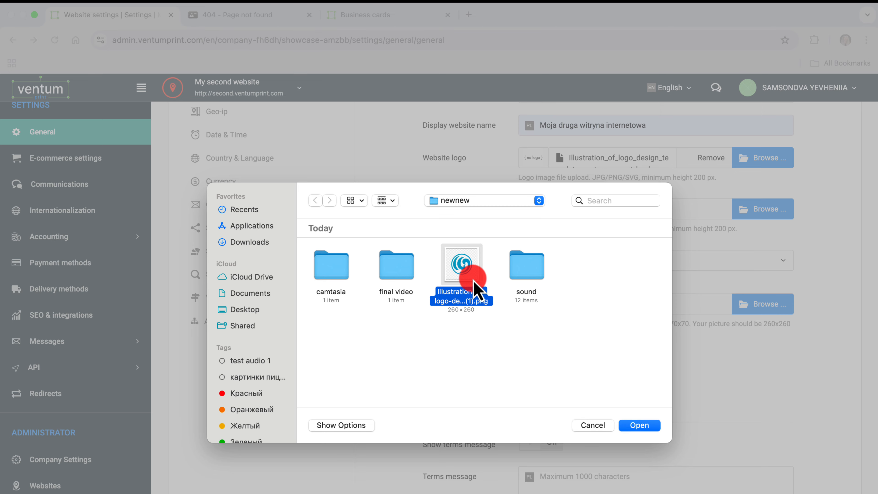
click(630, 424)
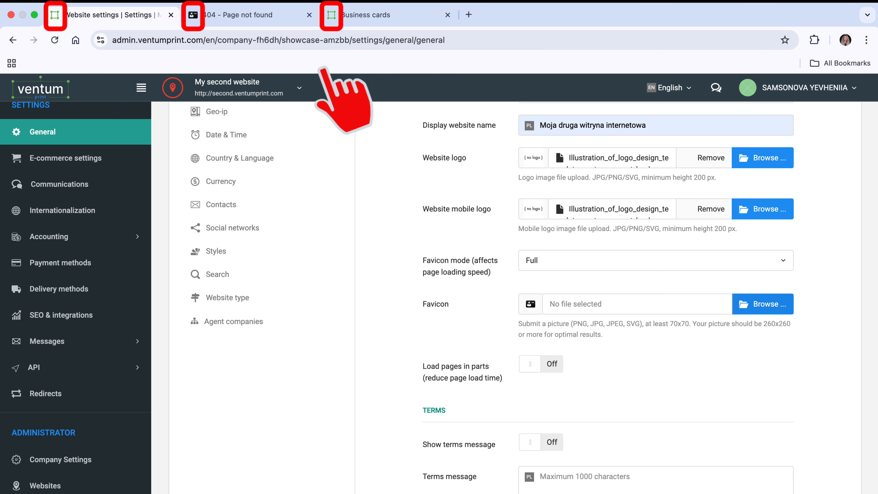
Select the same 260×260 logo illustration PNG from the newnew folder as the website's favicon
click(762, 304)
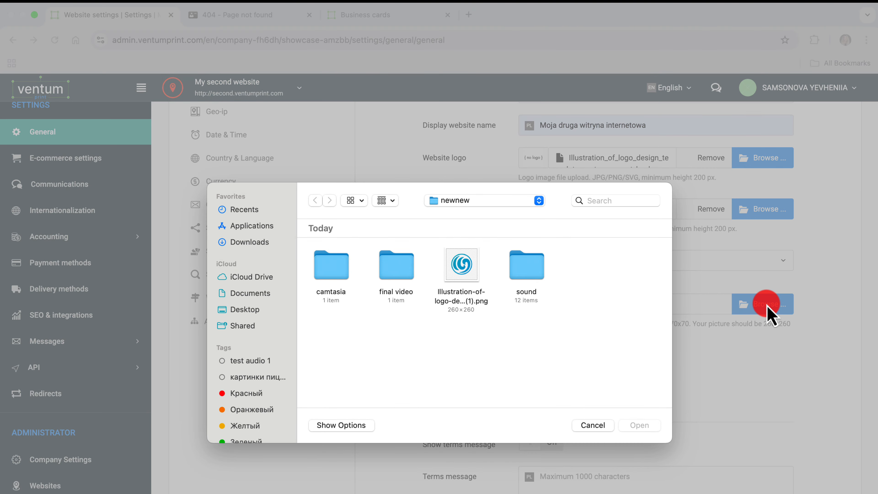
click(462, 283)
click(639, 425)
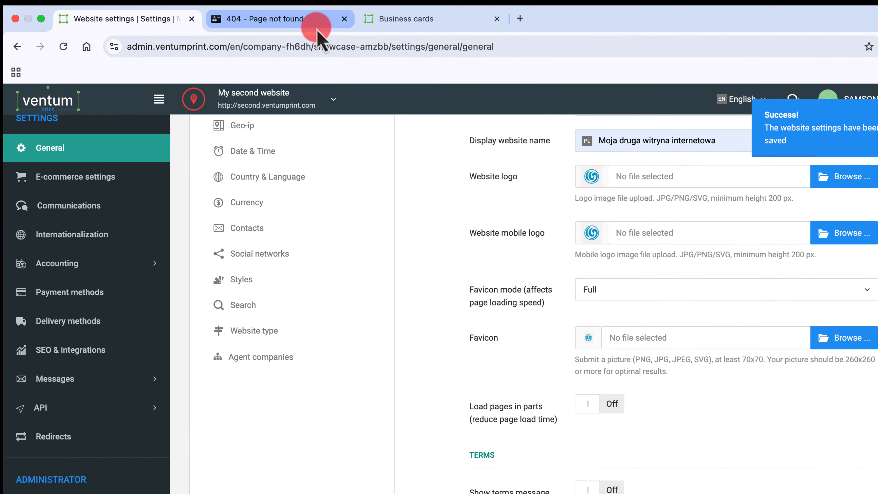
Reload the second.ventumprint.com storefront page to check its favicon
click(273, 16)
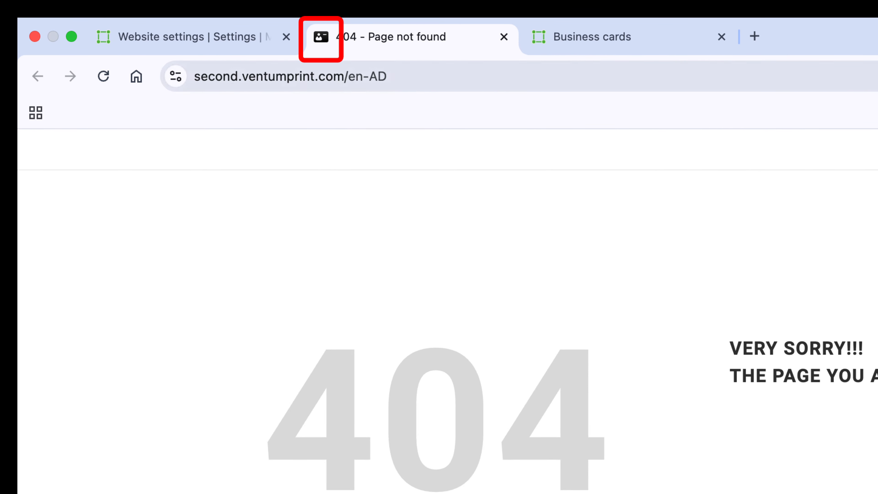
click(290, 76)
key(Return)
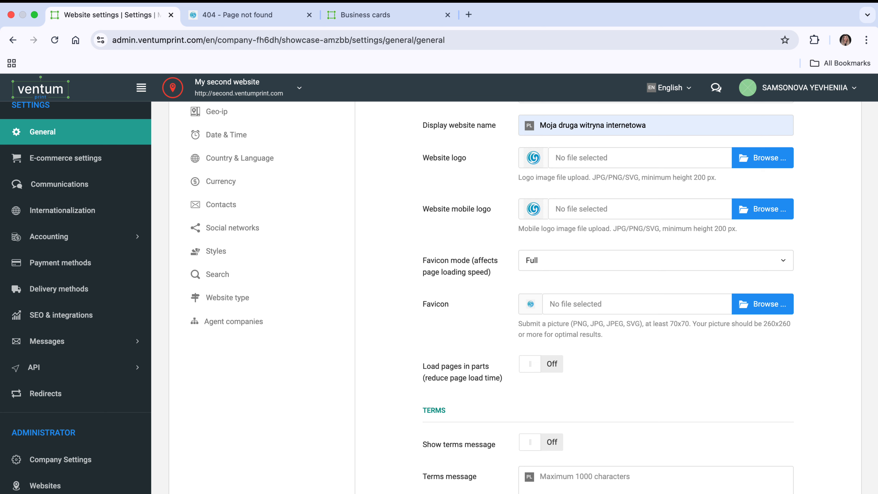
Set the favicon mode to Simple and turn on loading pages in parts
click(782, 262)
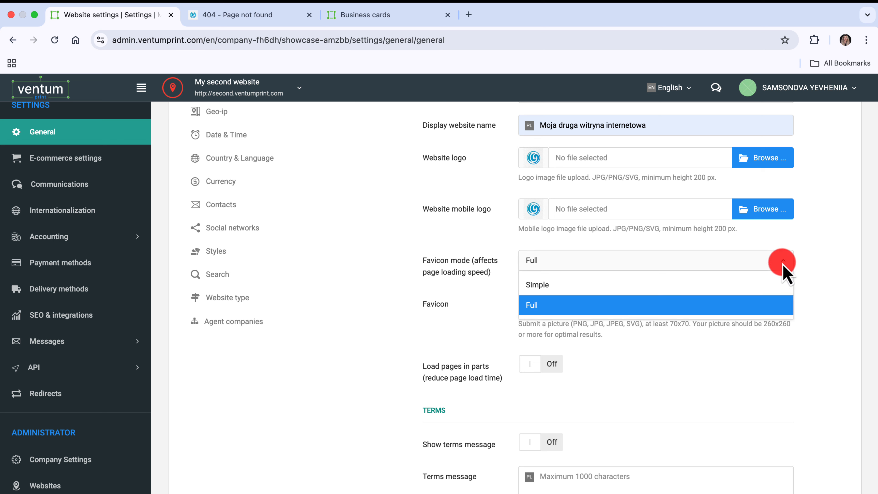
click(781, 285)
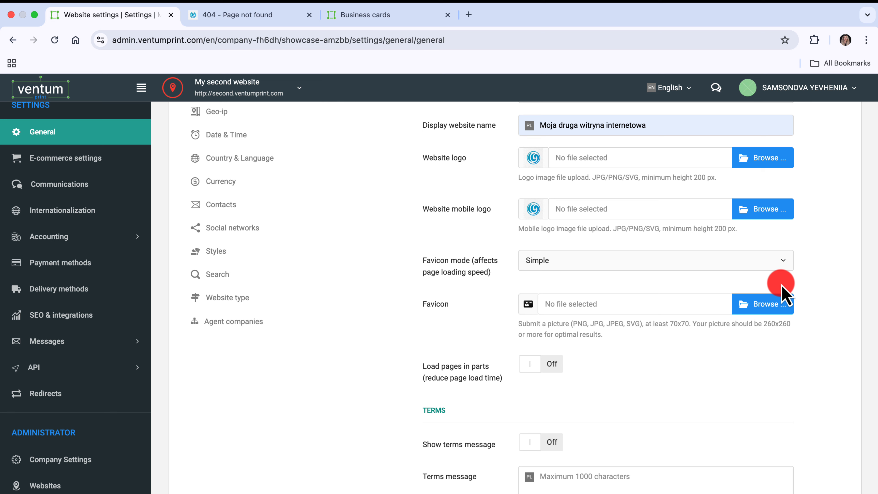
click(556, 367)
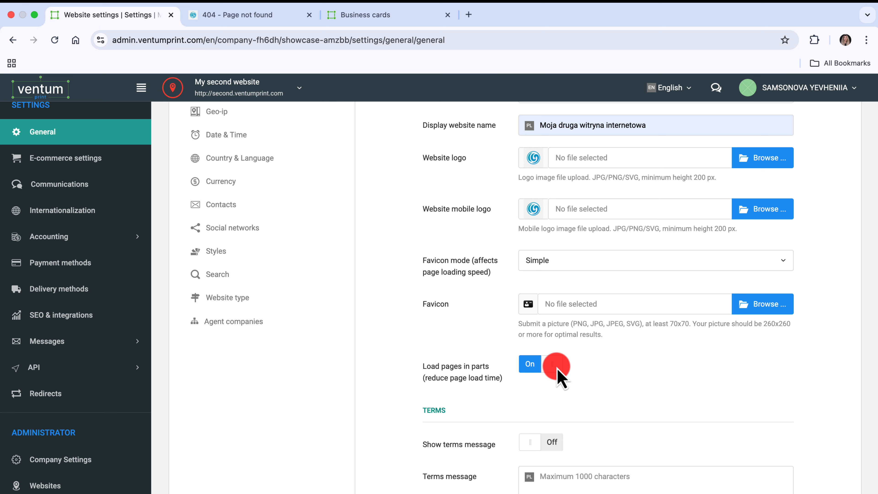